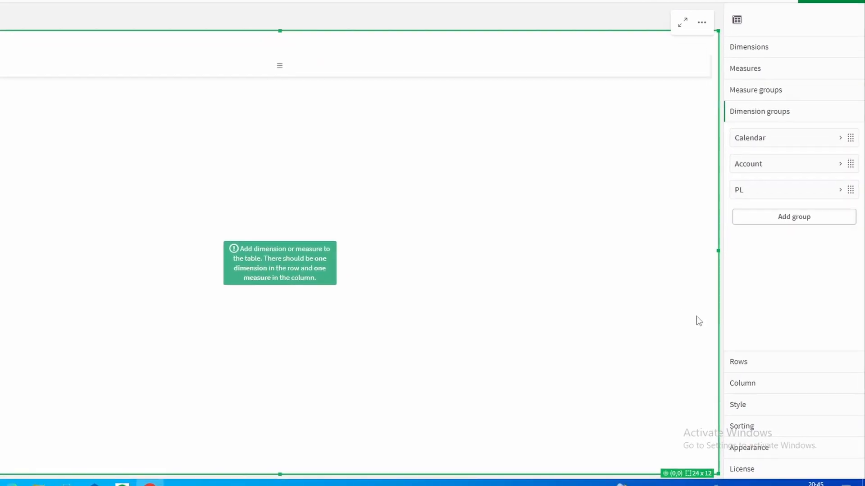
# Step: Add the PL dimension group to the table's rows
pyautogui.click(777, 375)
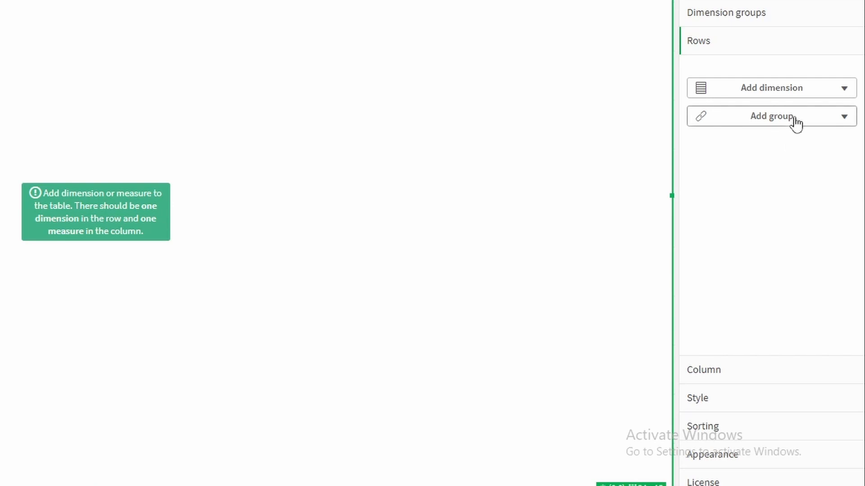
pyautogui.click(806, 128)
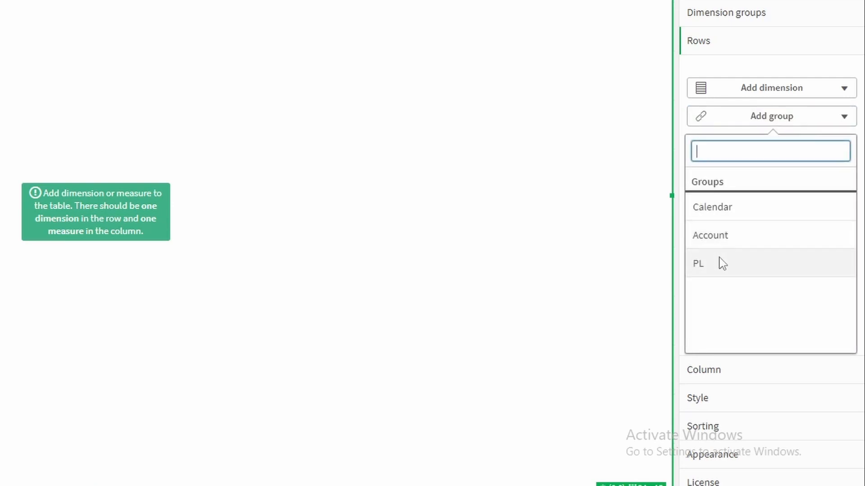
pyautogui.click(730, 273)
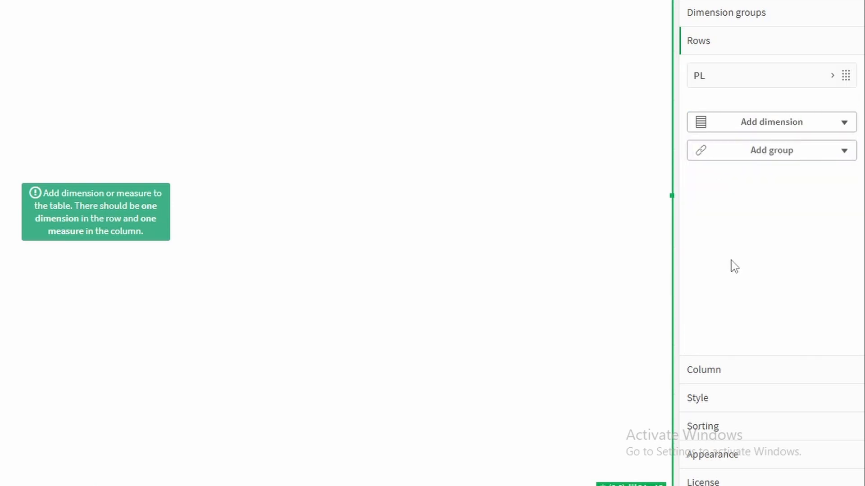
# Step: Add the Year dimension, the Actual measure and the P&L measure group to the table's columns
pyautogui.click(755, 374)
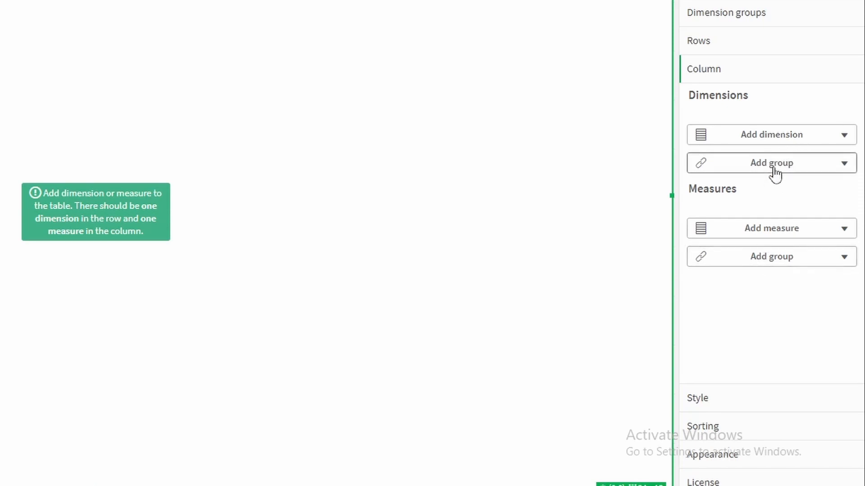
pyautogui.click(800, 143)
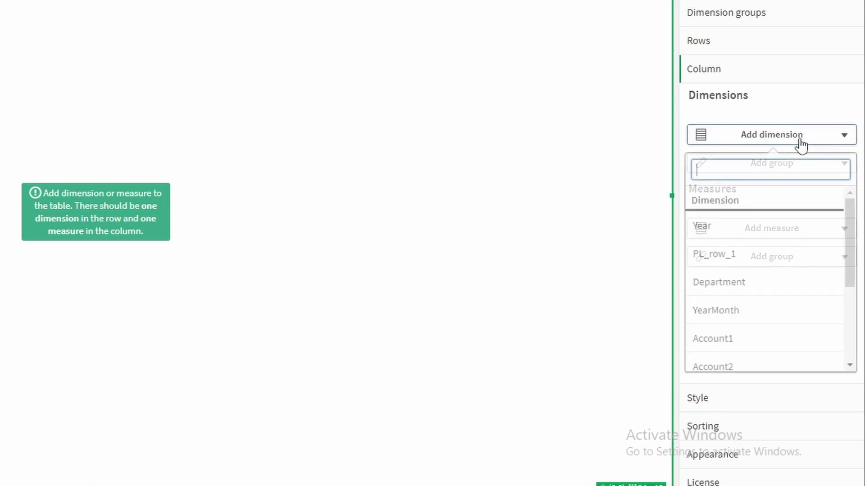
pyautogui.click(756, 225)
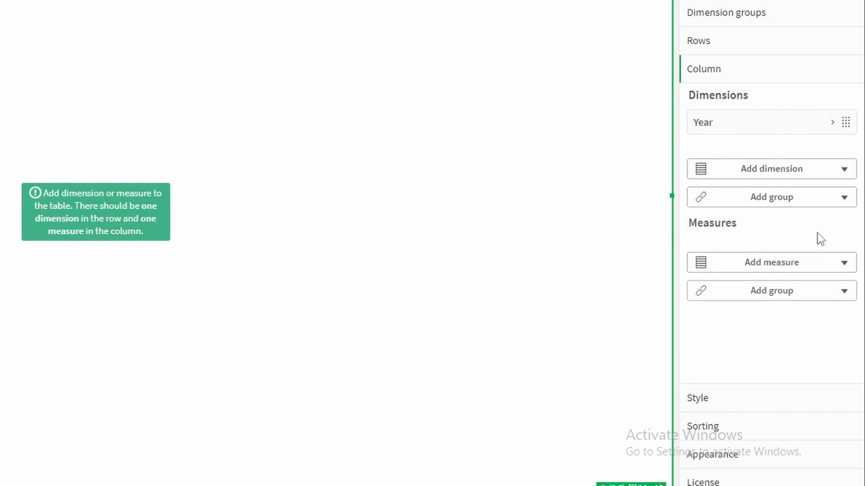
pyautogui.click(813, 265)
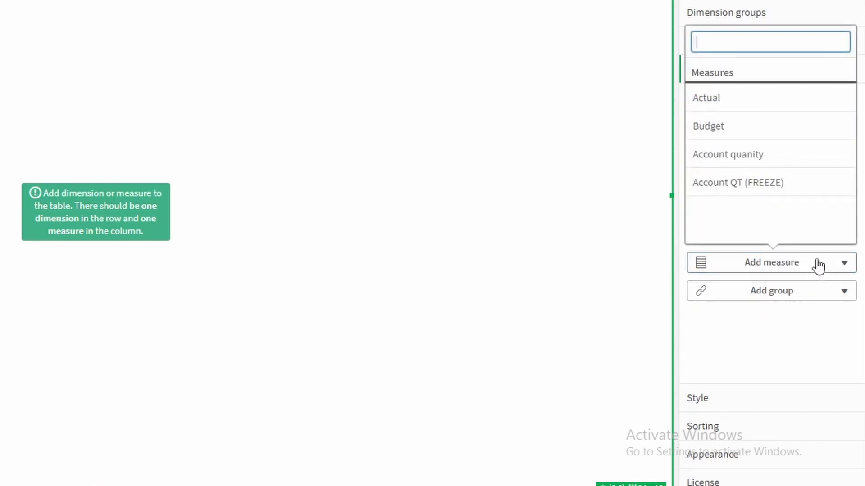
pyautogui.click(770, 106)
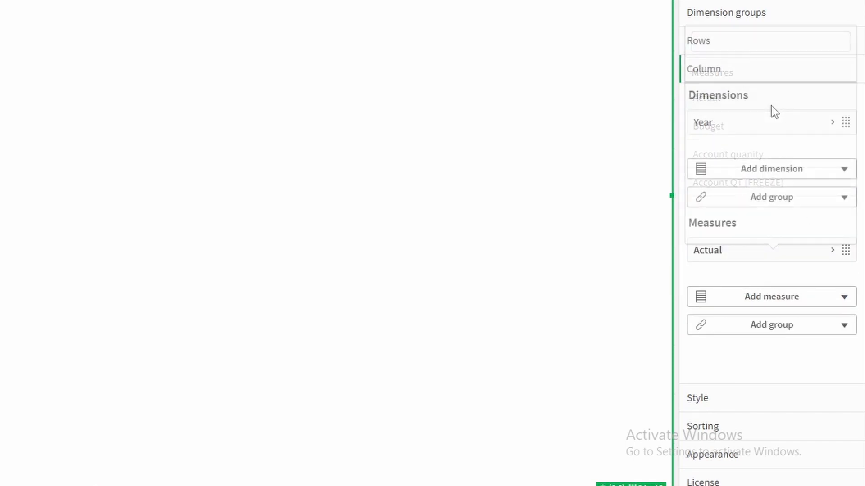
pyautogui.click(790, 331)
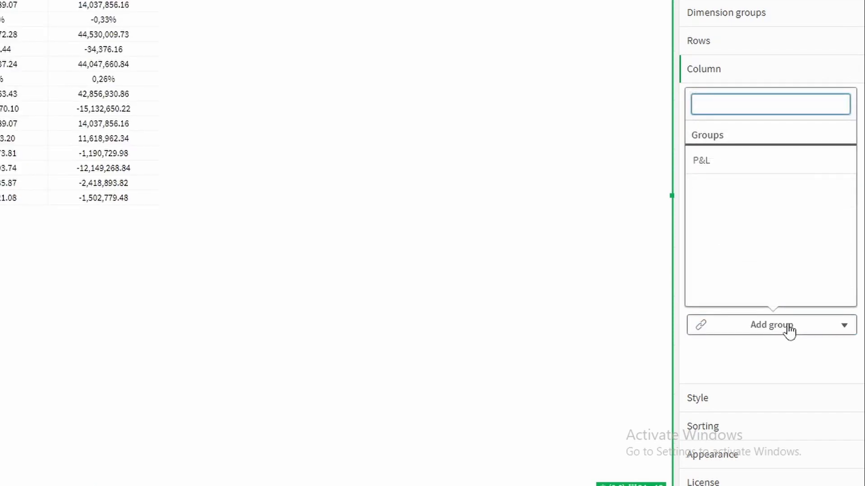
pyautogui.click(743, 169)
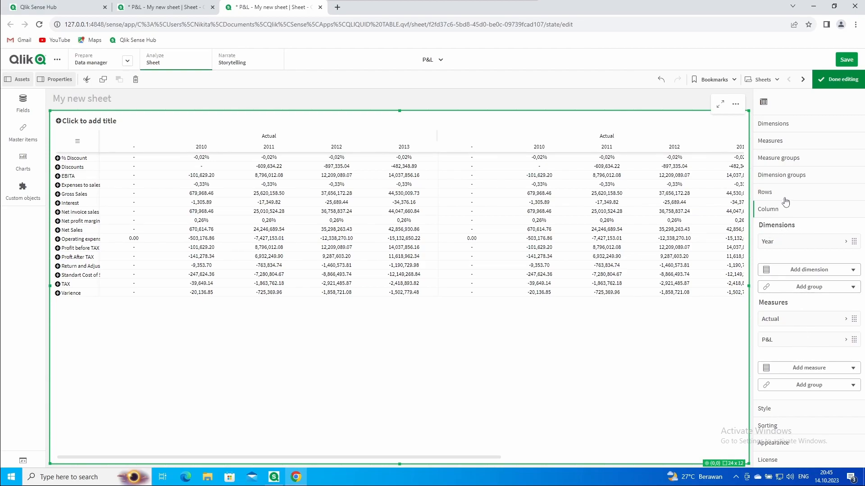
# Step: Finish editing the sheet and widen the row label column until the full labels and the table's header icons fit
pyautogui.click(843, 83)
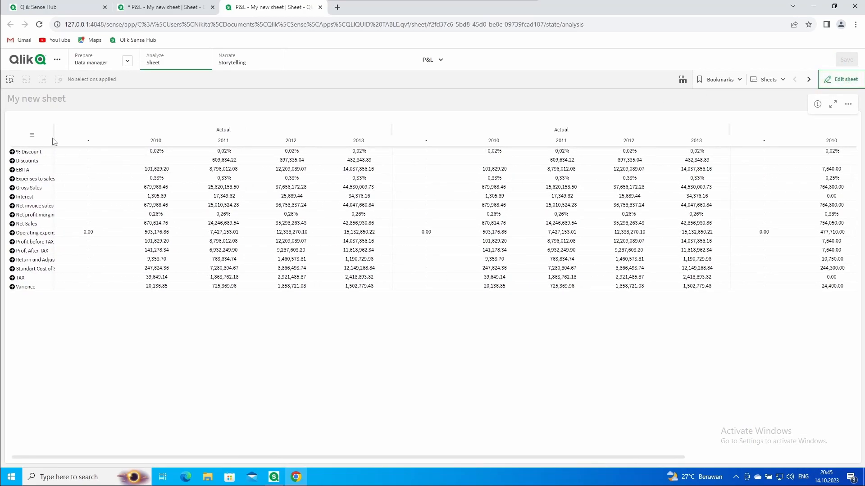
pyautogui.click(59, 141)
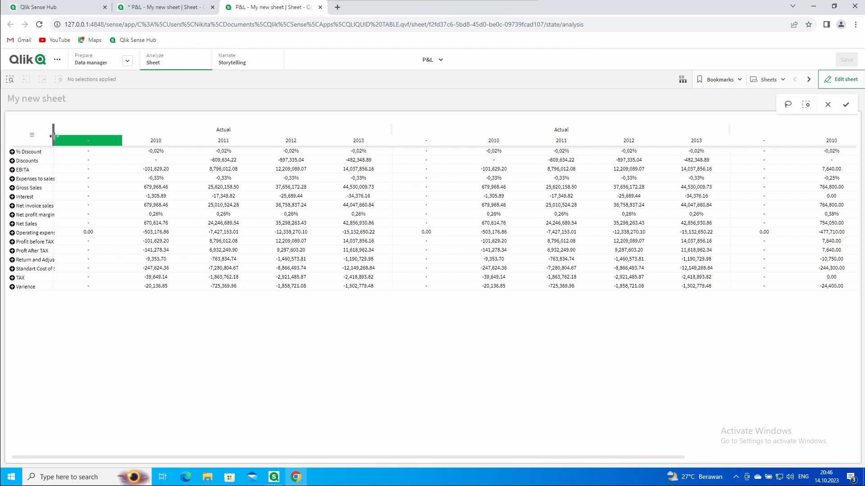
pyautogui.click(829, 106)
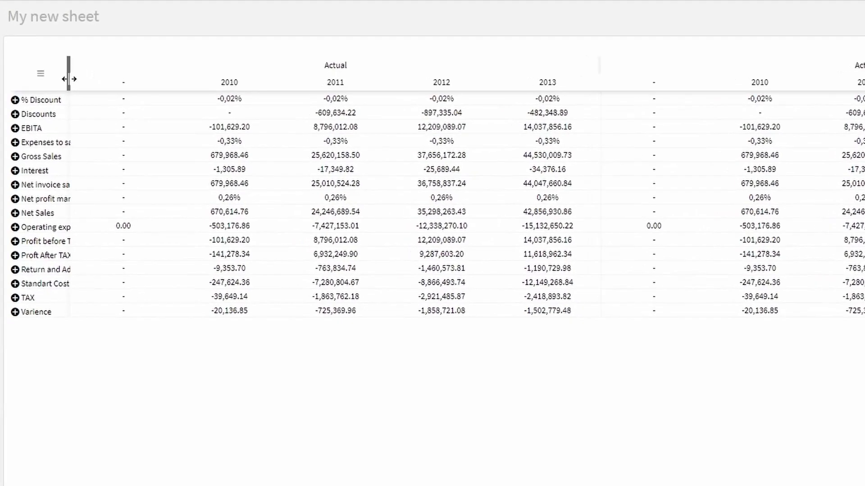
pyautogui.moveTo(69, 79); pyautogui.dragTo(129, 74)
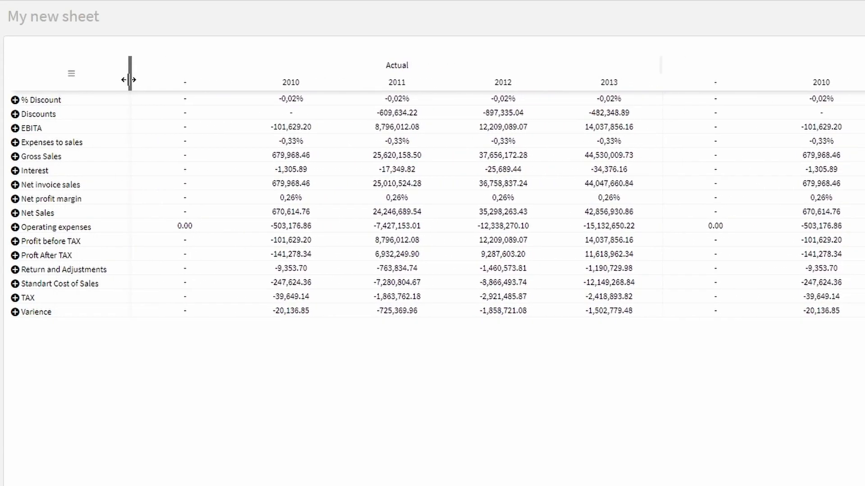
pyautogui.click(71, 74)
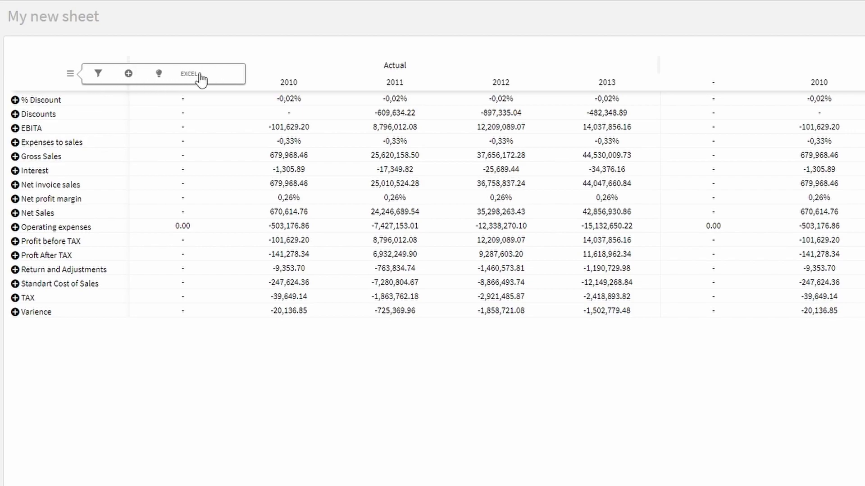
pyautogui.moveTo(129, 68); pyautogui.dragTo(215, 71)
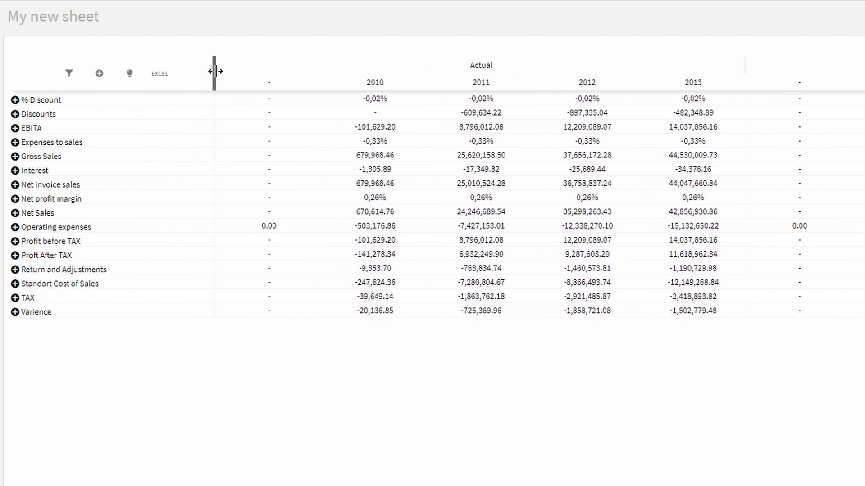
pyautogui.click(860, 2)
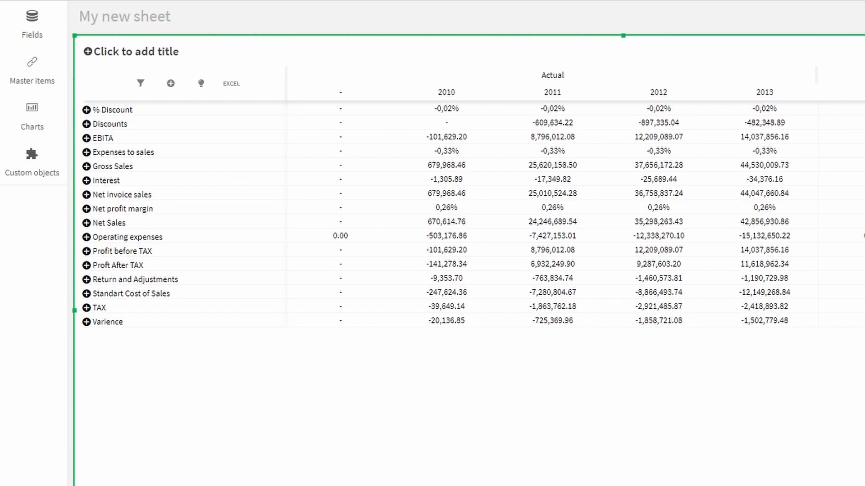
pyautogui.click(860, 1)
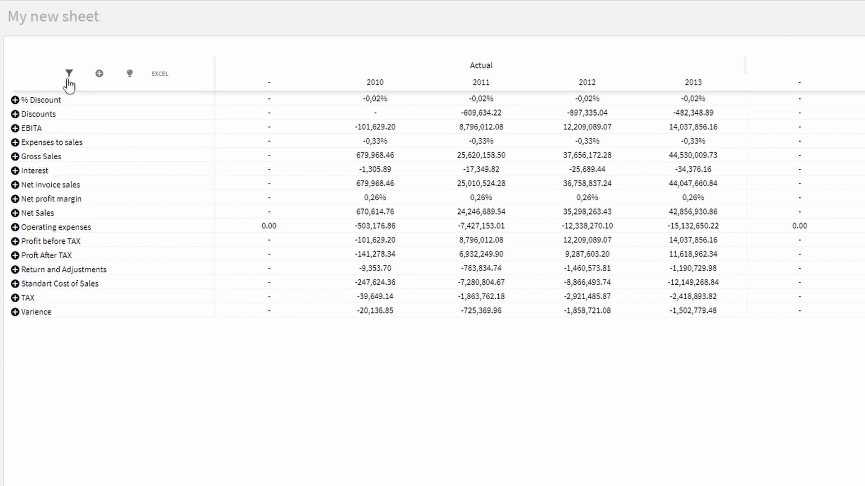
# Step: Show the table's field selection area and place Year ahead of the Actual and P&L measures in the columns
pyautogui.click(70, 77)
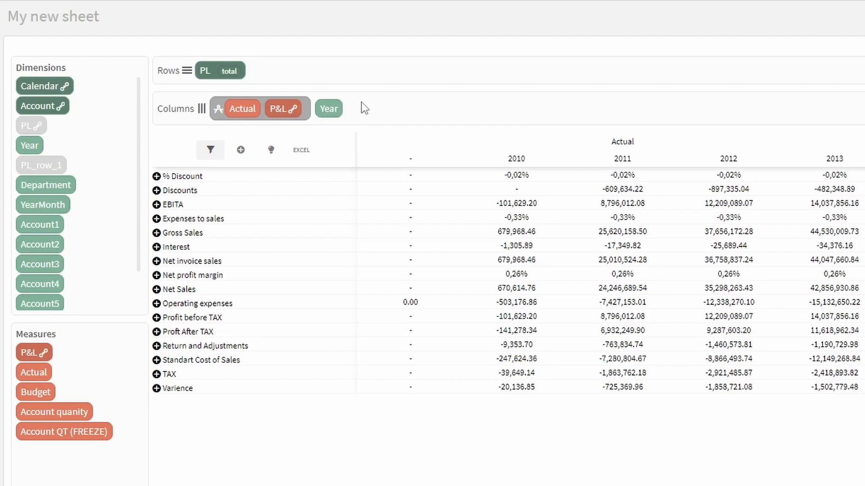
pyautogui.moveTo(339, 118); pyautogui.dragTo(239, 121)
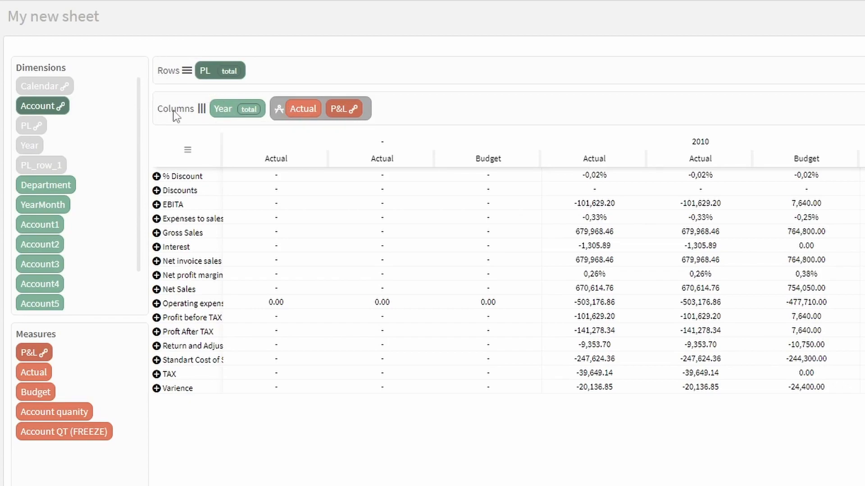
# Step: Clear all dimensions from the rows and add the PL group back
pyautogui.doubleClick(208, 76)
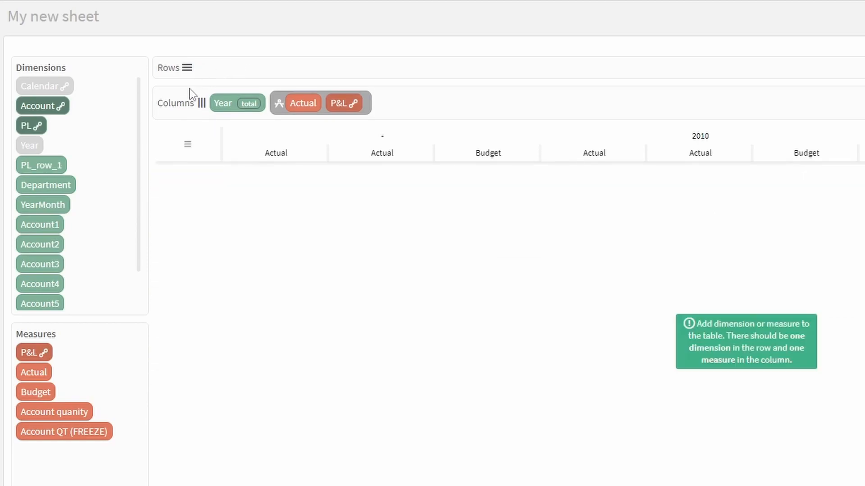
pyautogui.moveTo(32, 131); pyautogui.dragTo(262, 61)
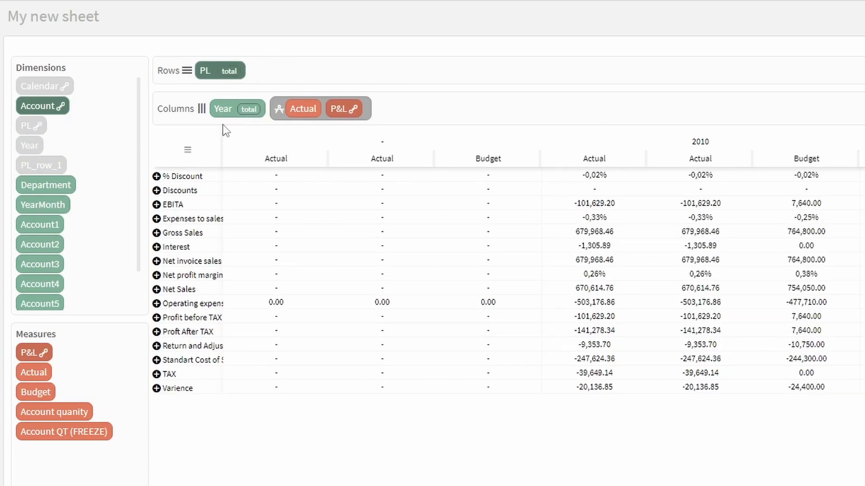
# Step: Add Account1 to the rows after PL, expand both % Discount levels and widen the row label column to fit
pyautogui.scroll(-2, 104, 189)
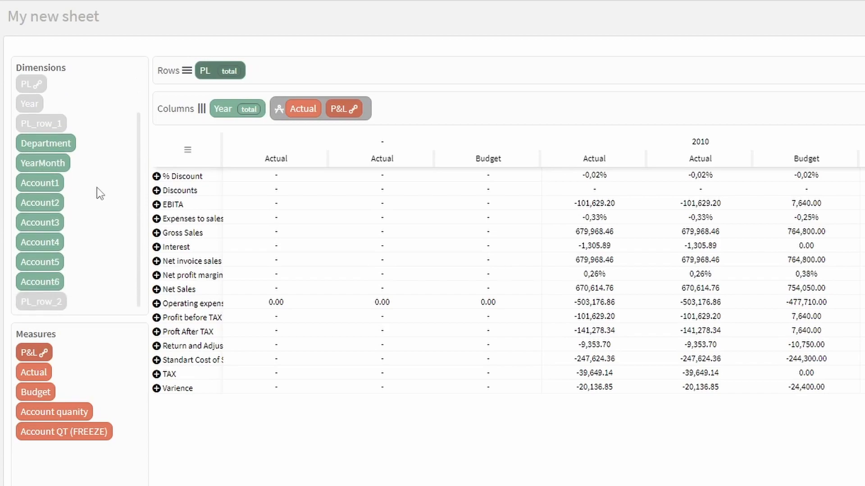
pyautogui.scroll(2, 90, 172)
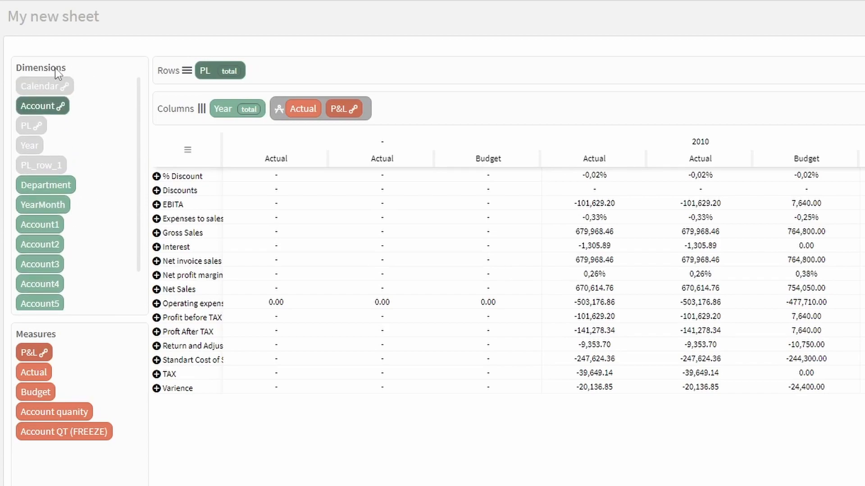
pyautogui.scroll(-2, 93, 194)
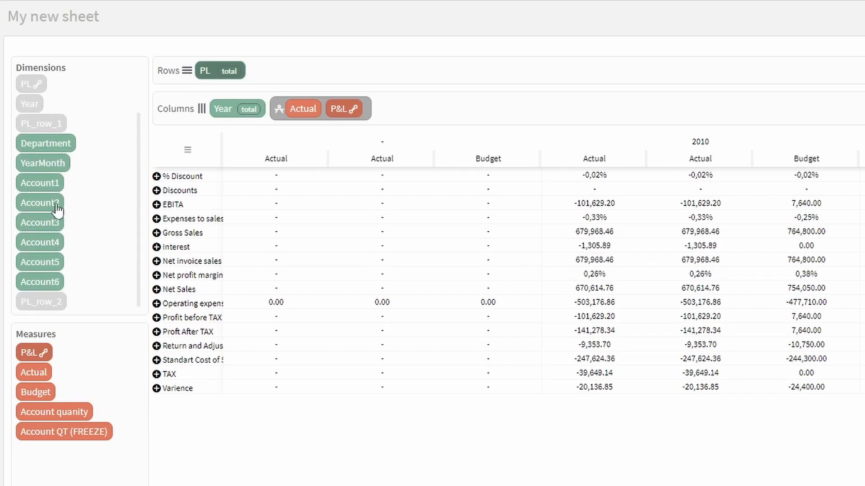
pyautogui.moveTo(51, 189); pyautogui.dragTo(288, 70)
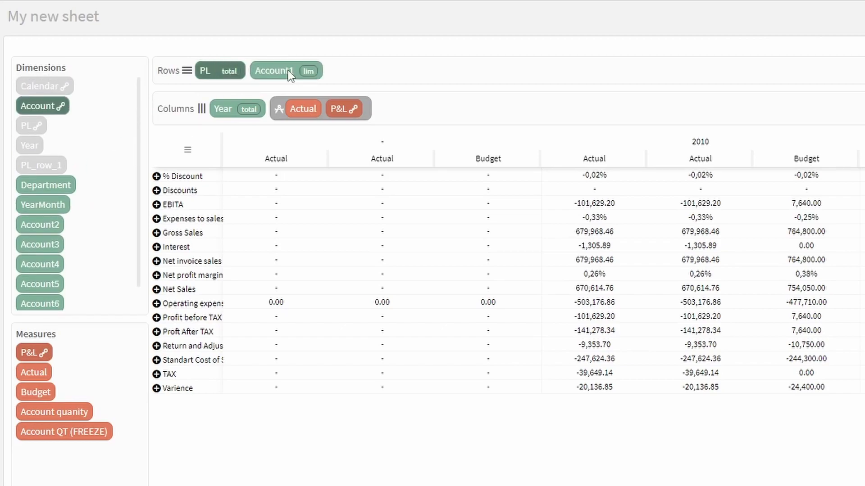
pyautogui.click(156, 176)
pyautogui.click(178, 190)
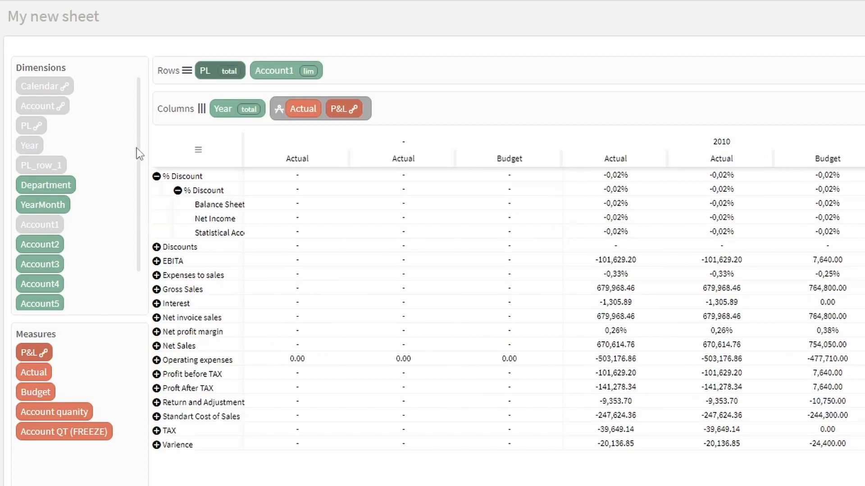
pyautogui.moveTo(245, 146); pyautogui.dragTo(338, 153)
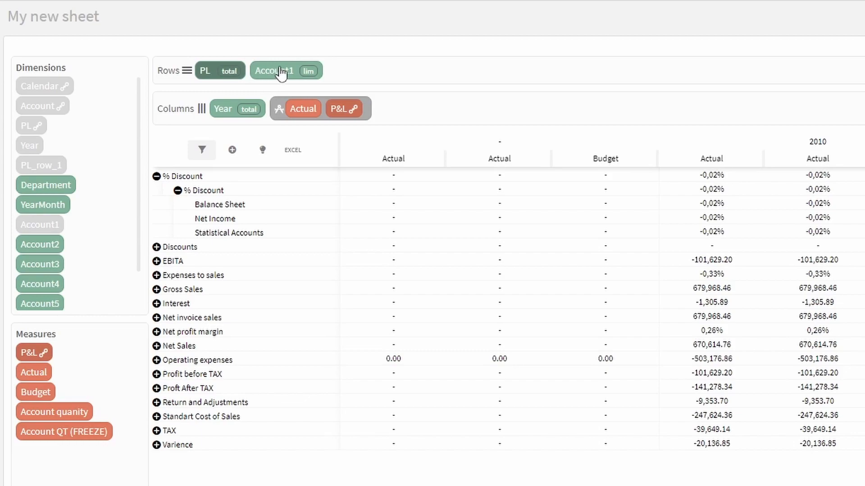
# Step: Empty the rows of PL and Account1, then put only the PL group back
pyautogui.doubleClick(169, 75)
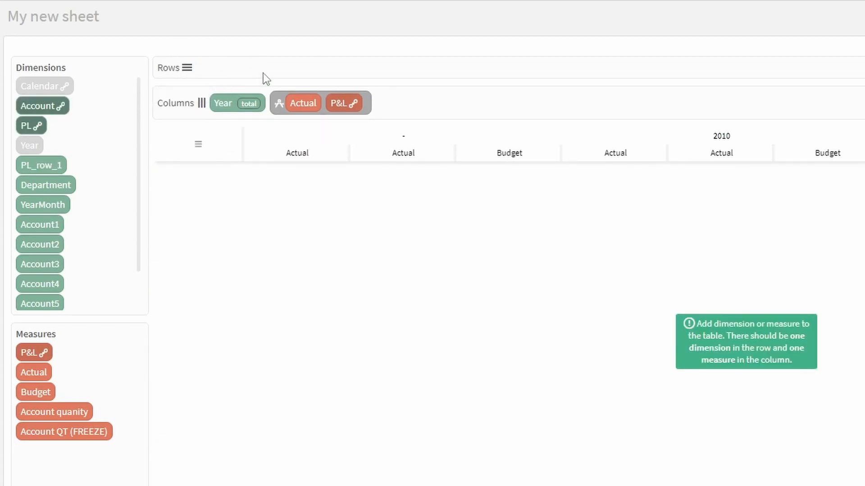
pyautogui.moveTo(30, 126); pyautogui.dragTo(214, 69)
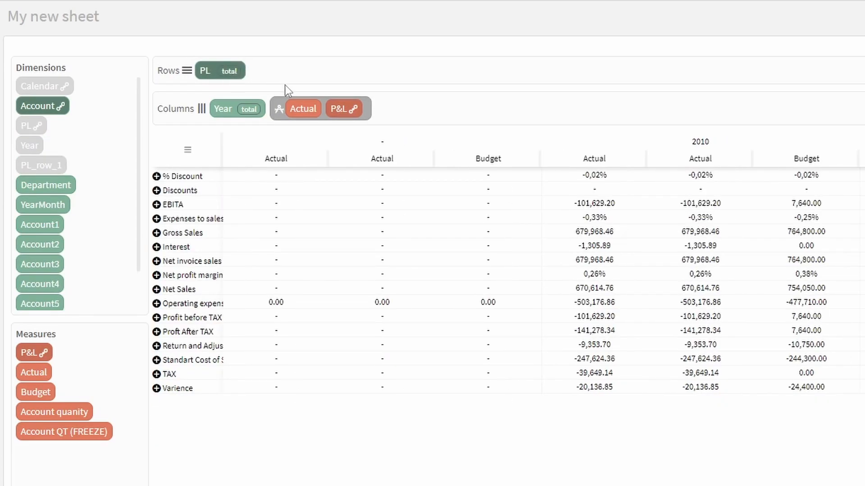
# Step: Clear the column dimensions and measures and rebuild the columns with Year first, followed by the P&L measure group and Budget
pyautogui.doubleClick(172, 114)
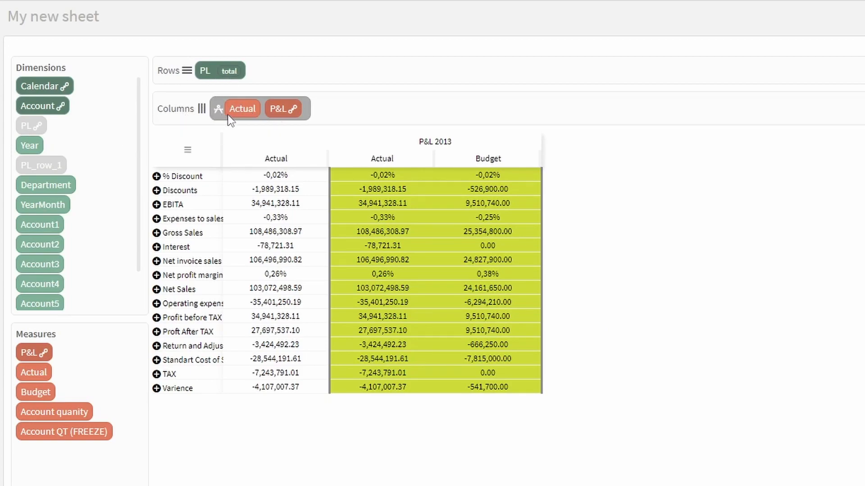
pyautogui.doubleClick(218, 109)
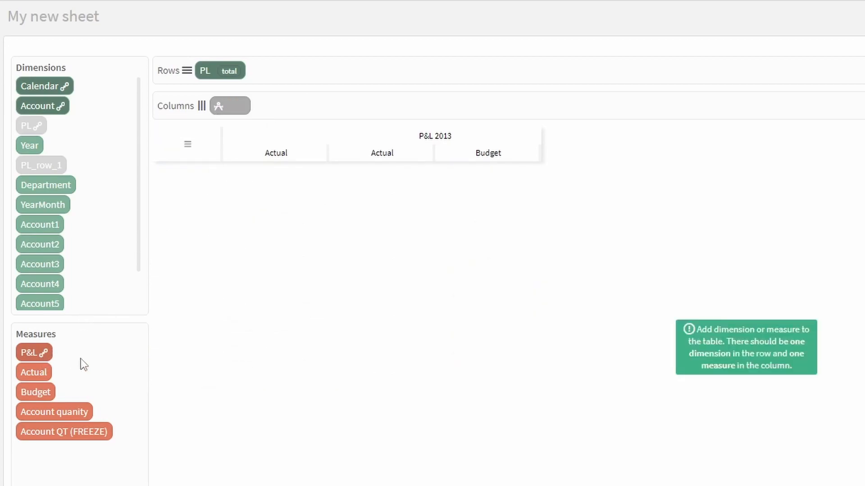
pyautogui.moveTo(43, 352); pyautogui.dragTo(244, 107)
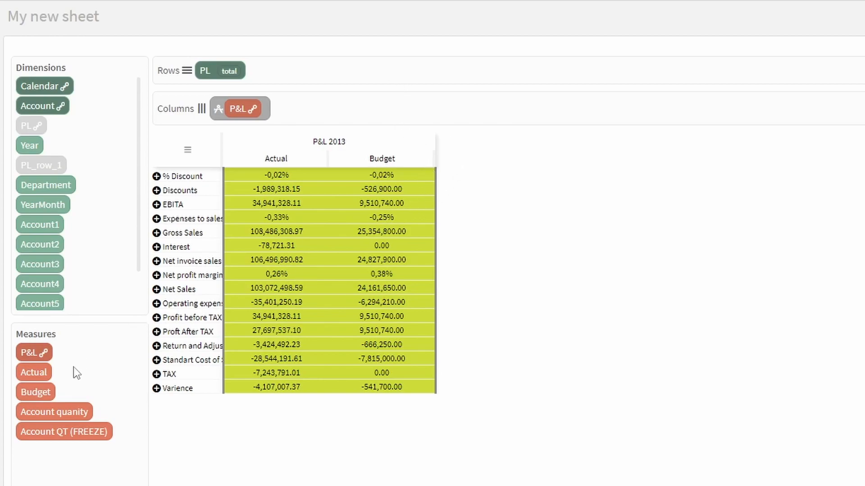
pyautogui.moveTo(44, 392); pyautogui.dragTo(307, 107)
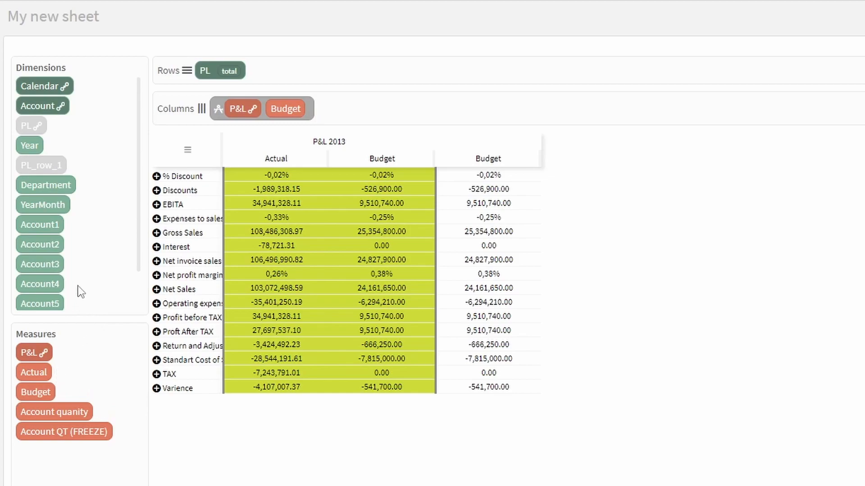
pyautogui.moveTo(36, 148); pyautogui.dragTo(221, 108)
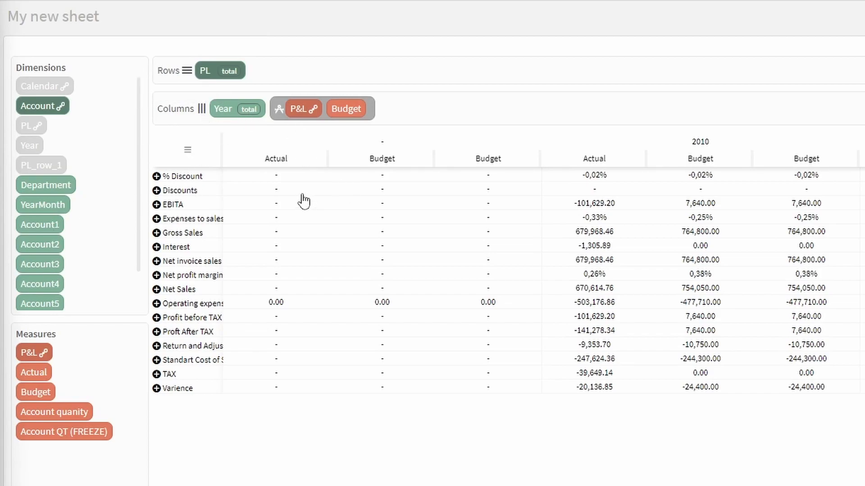
# Step: Filter the pivot table to the year 2011 from the Year column dimension and clear that selection again
pyautogui.scroll(-1, 120, 242)
pyautogui.scroll(1, 120, 241)
pyautogui.click(223, 110)
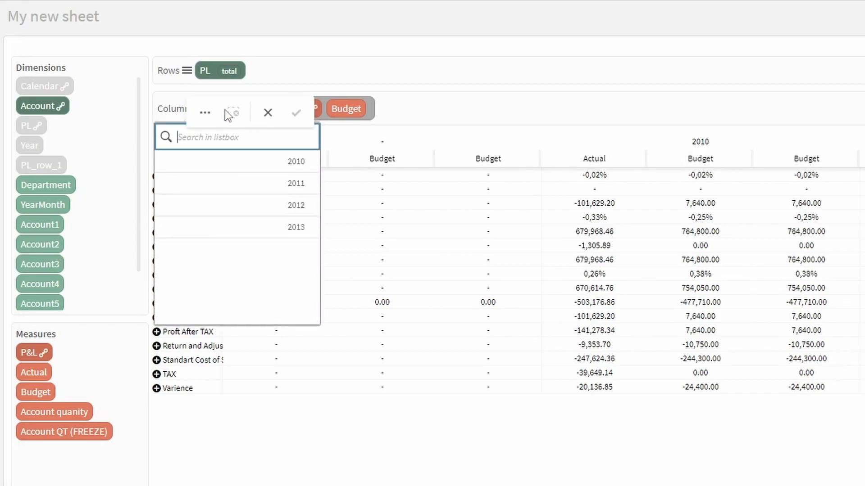
pyautogui.click(300, 185)
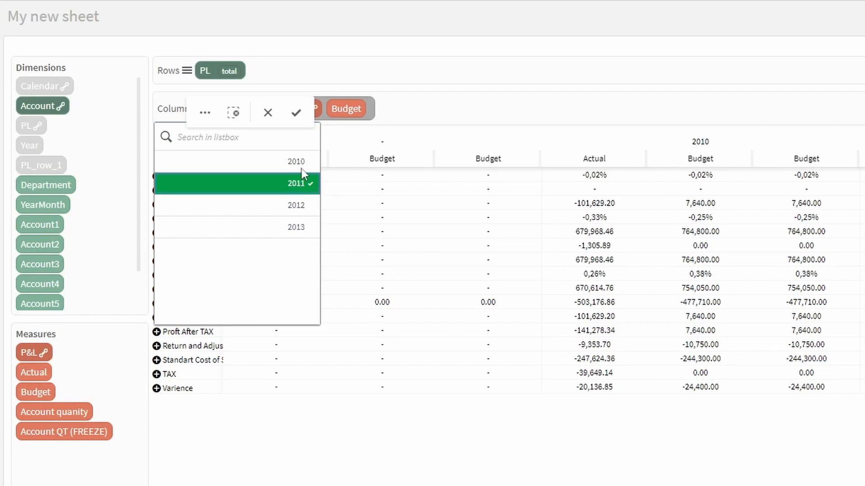
pyautogui.click(296, 113)
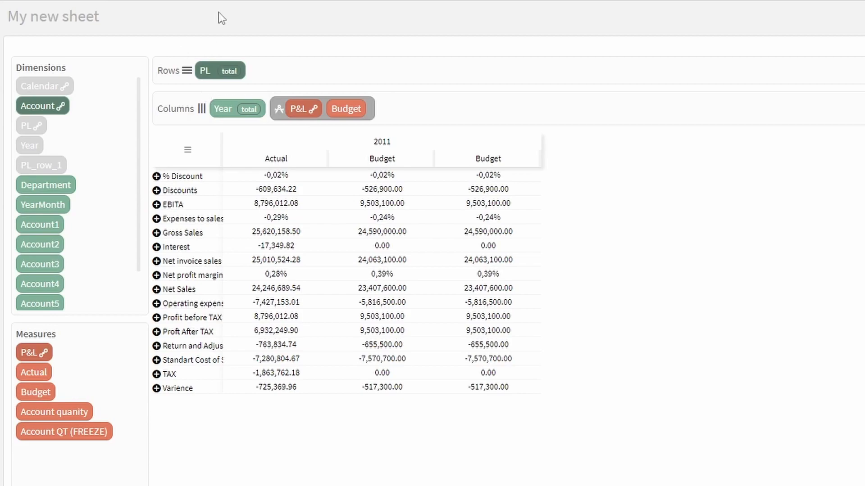
pyautogui.click(198, 0)
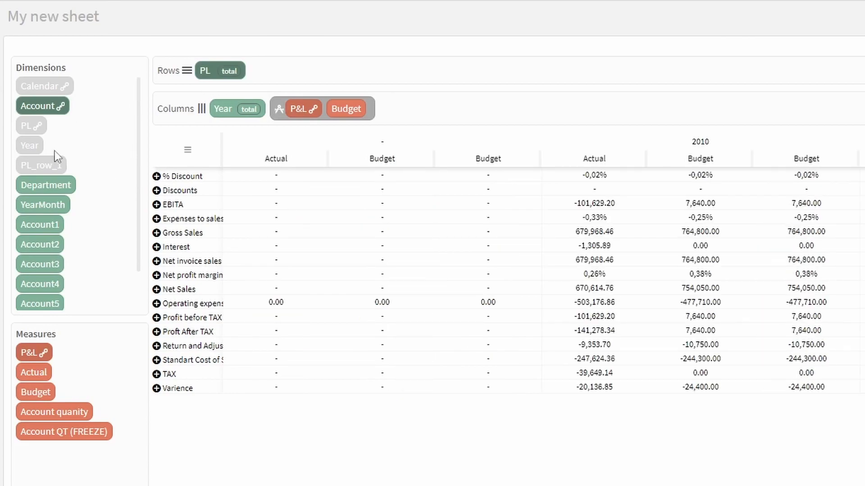
# Step: Filter the pivot table to the Quality Assurance department using the unused Department dimension and clear that selection again
pyautogui.click(42, 185)
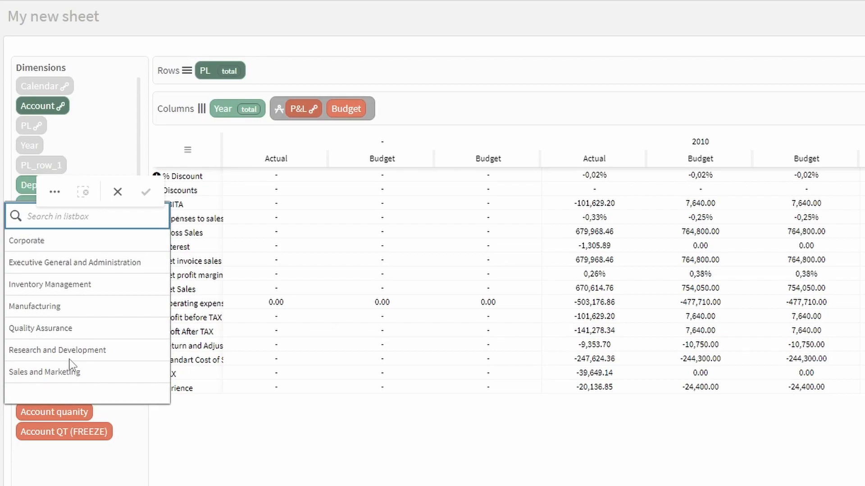
pyautogui.click(74, 334)
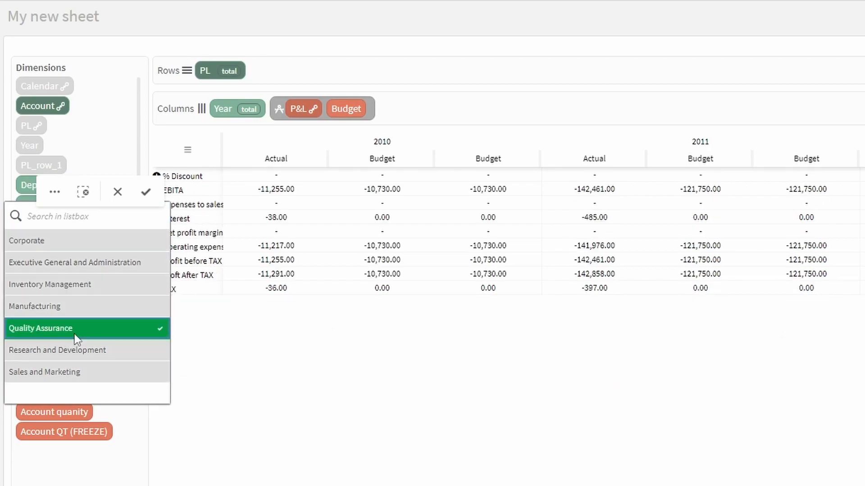
pyautogui.click(145, 192)
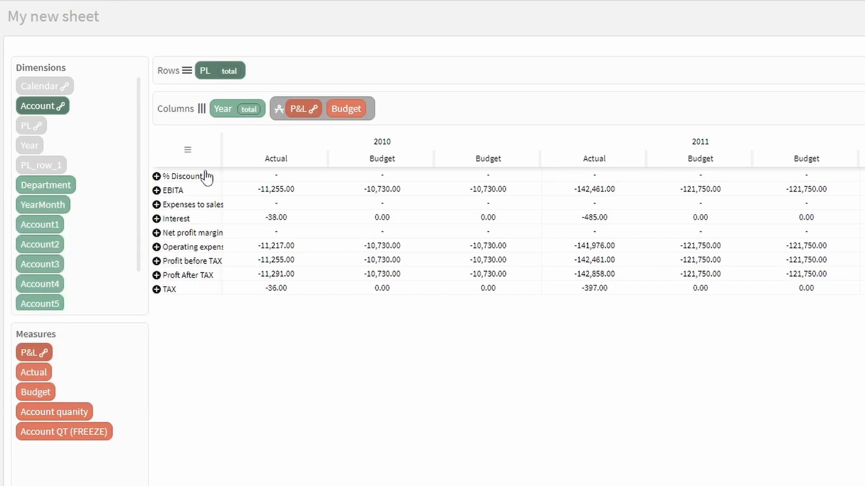
pyautogui.click(279, 1)
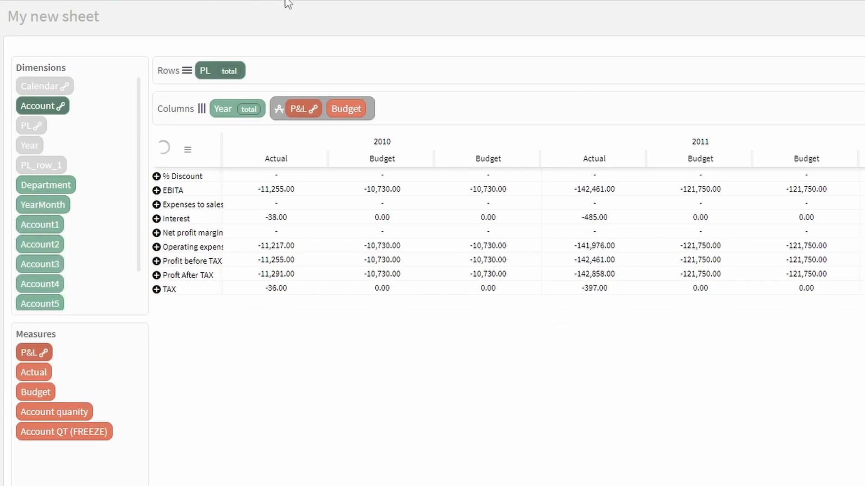